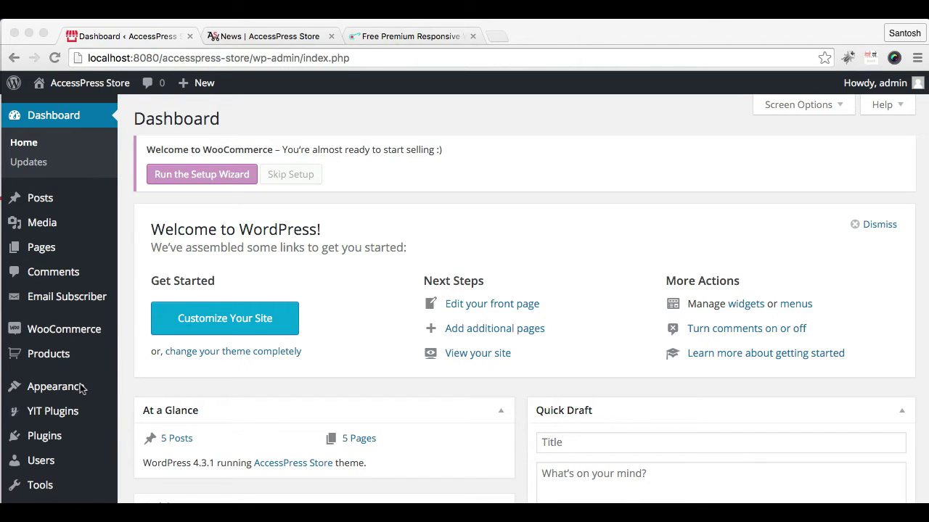
Step: Open the theme customizer for the AccessPress Store theme in a new browser tab
mouse_move(78, 394)
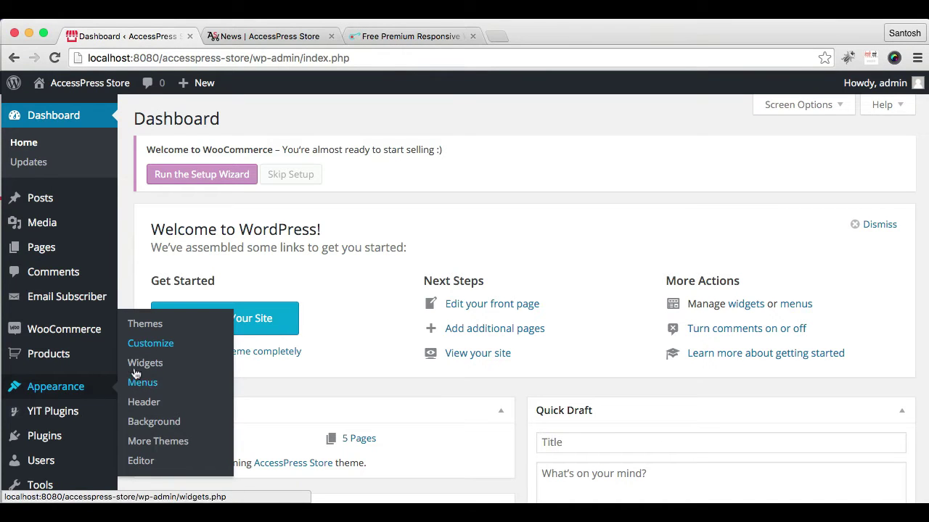
right_click(146, 346)
left_click(162, 345)
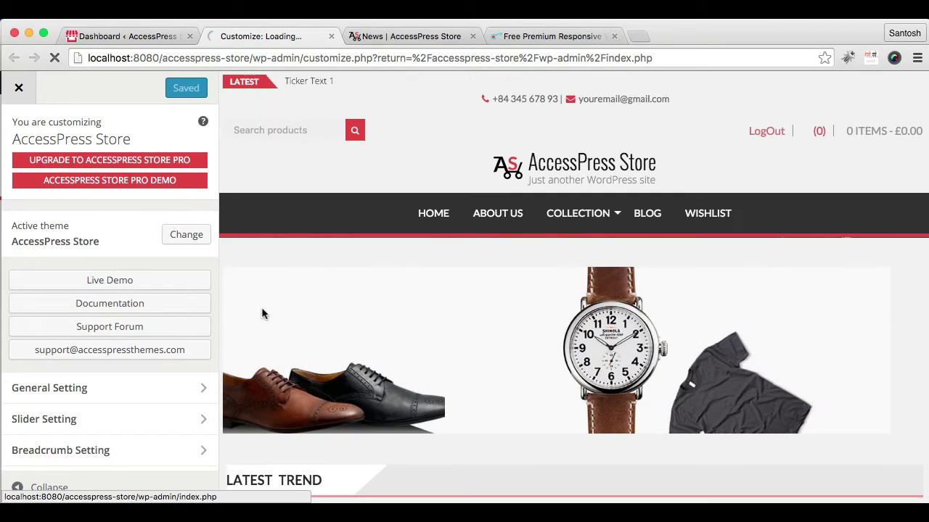
Step: Open the WooCommerce Archive Page section of Breadcrumb Setting and load the About Us page in the live preview
scroll(155, 408, "down", 5)
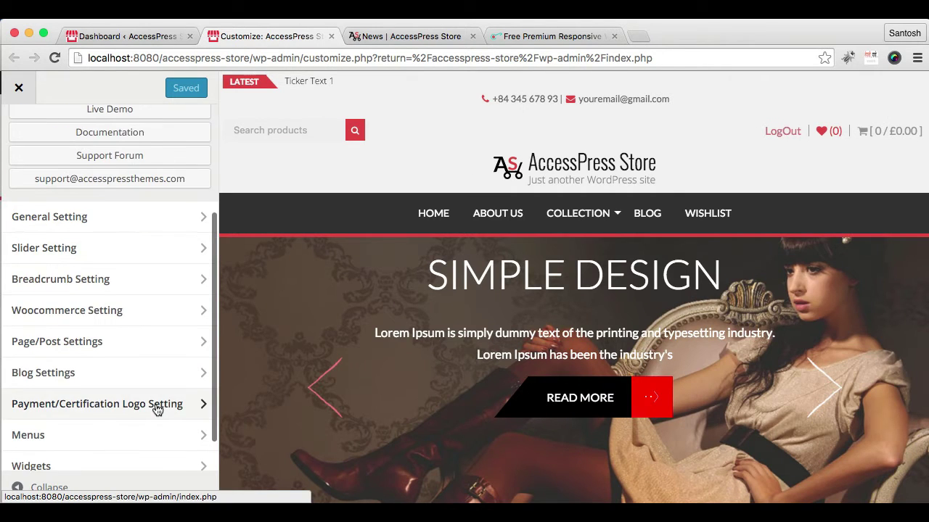
scroll(157, 410, "down", 1)
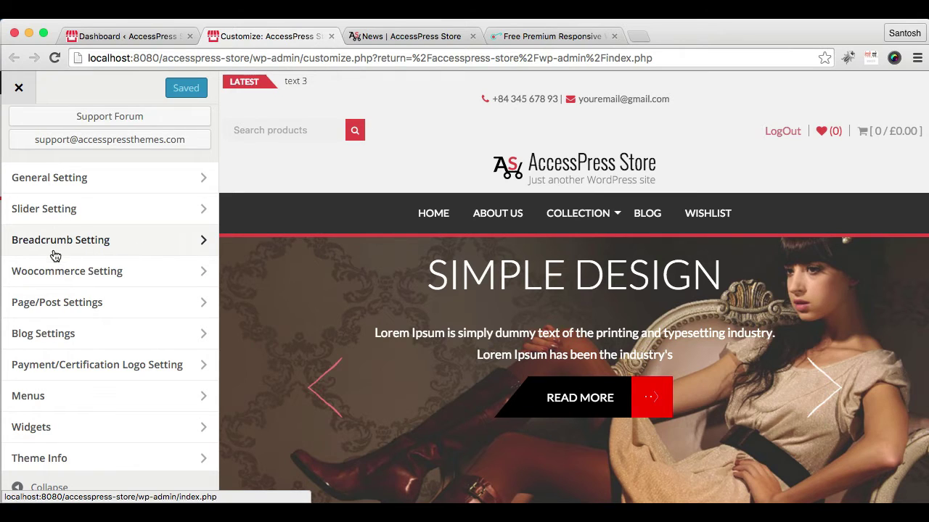
left_click(119, 251)
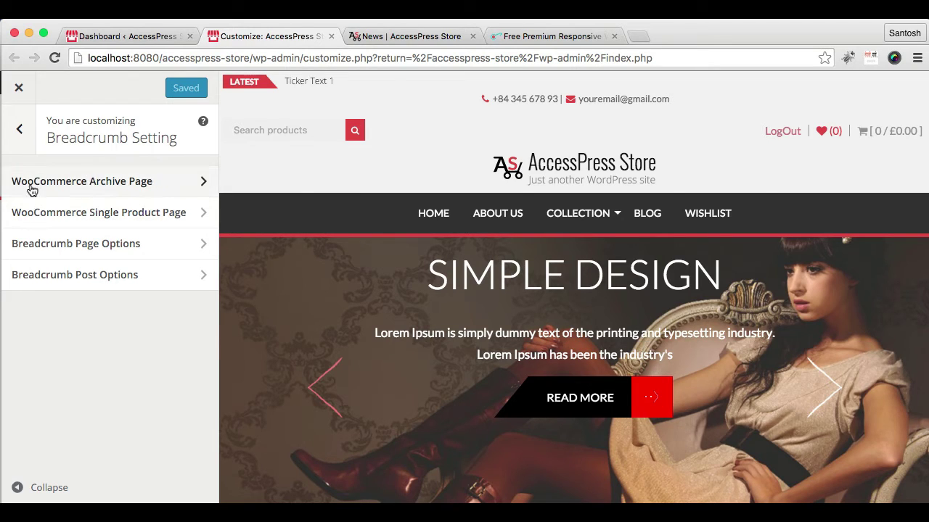
left_click(148, 186)
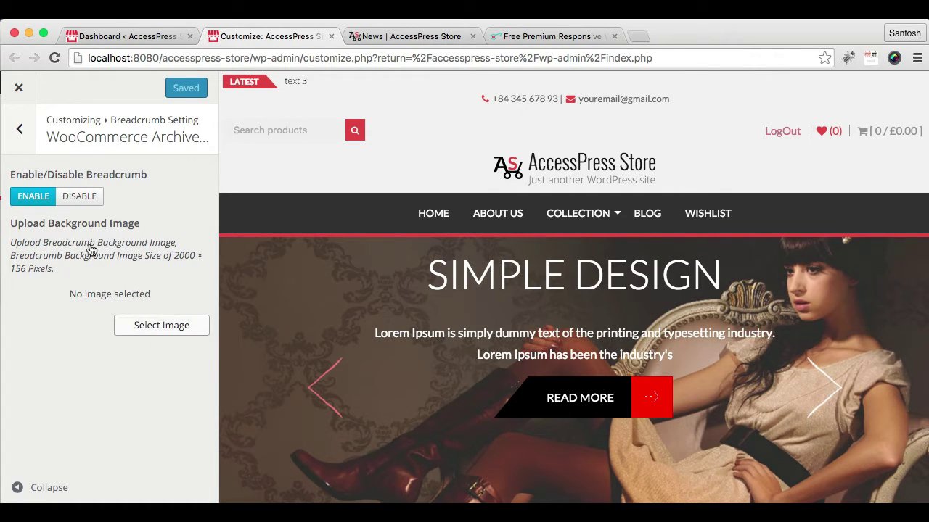
mouse_move(587, 200)
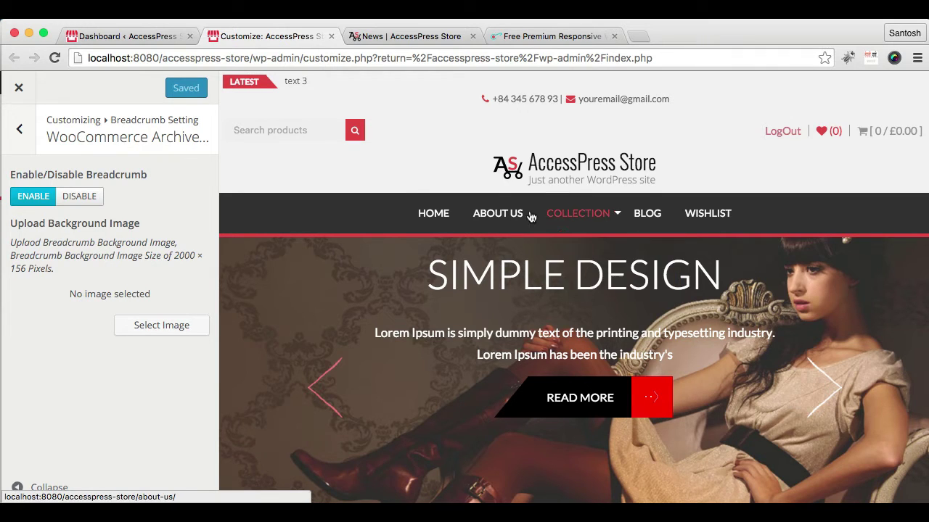
left_click(502, 215)
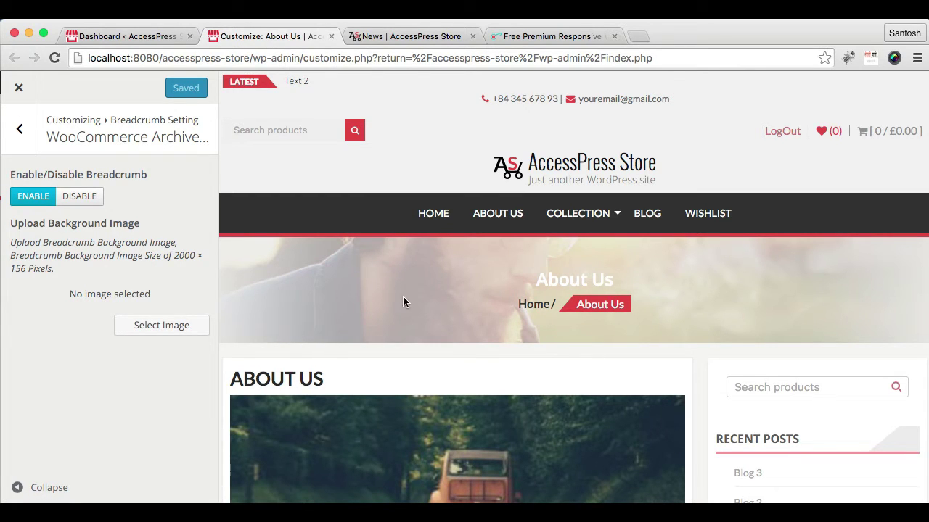
Step: Disable and re-enable the breadcrumb for the WooCommerce archive page, save and publish, and return to Breadcrumb Setting
left_click(88, 201)
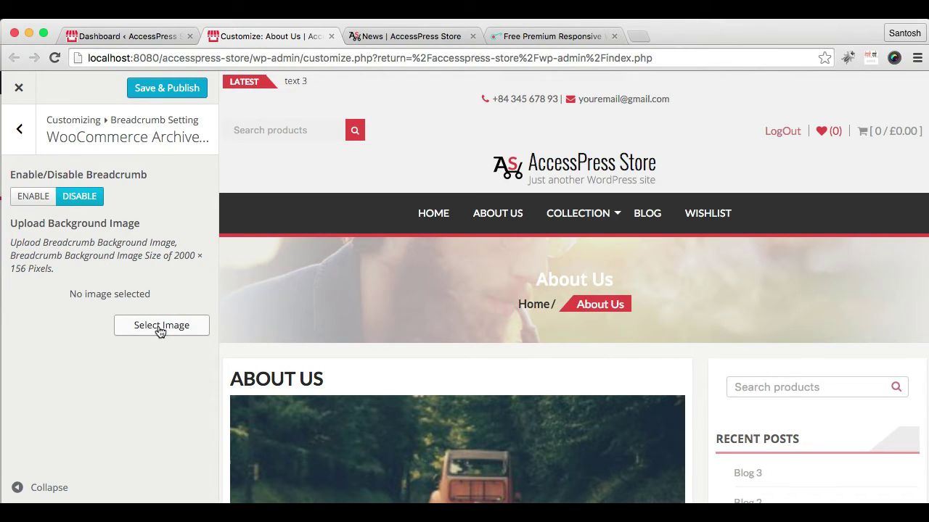
left_click(38, 201)
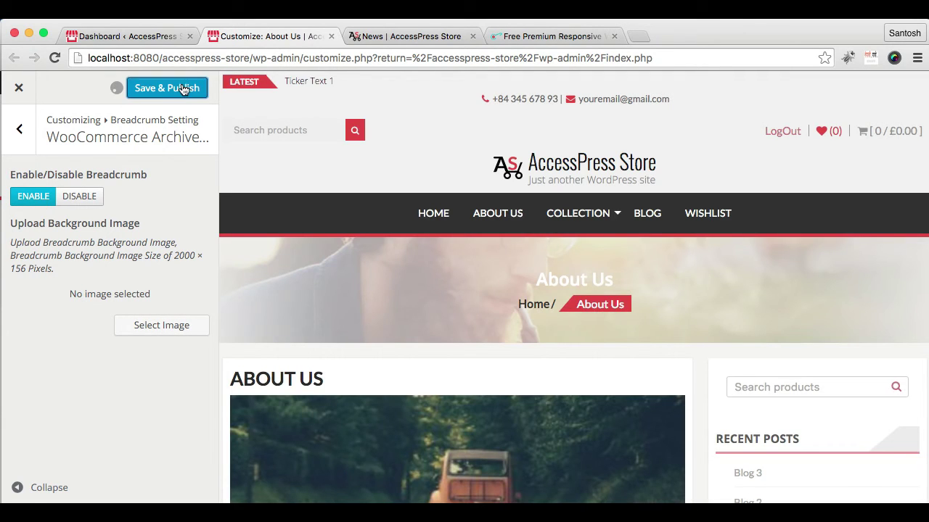
left_click(184, 88)
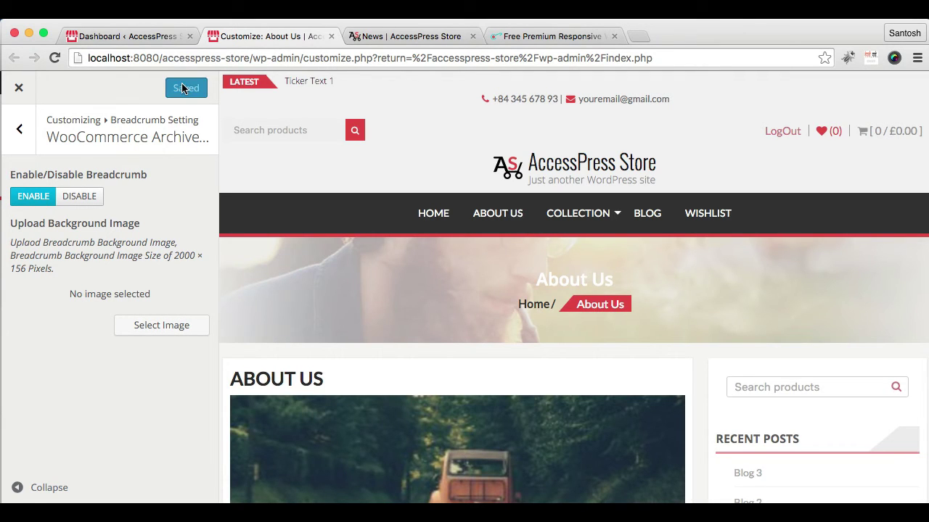
left_click(16, 131)
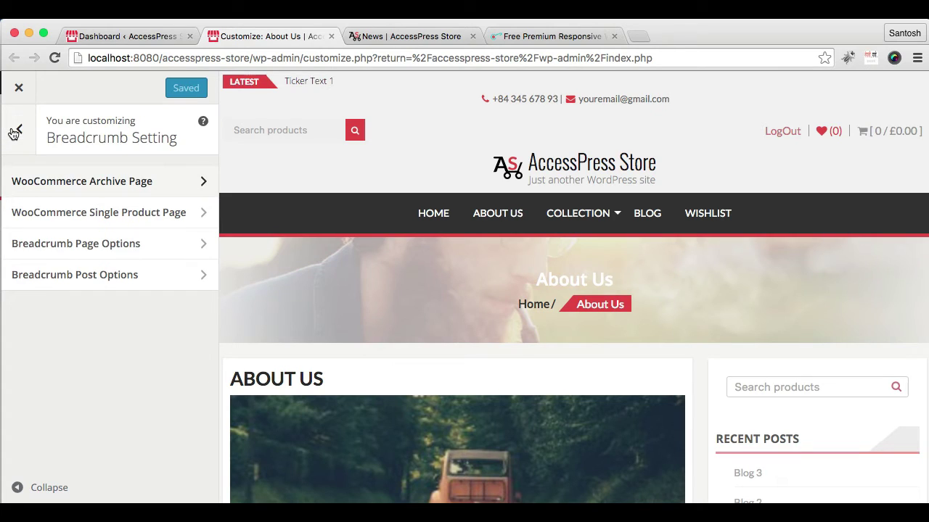
Step: Review the WooCommerce Single Product Page and Breadcrumb Page Options sections, and return to the main customizer list
left_click(141, 224)
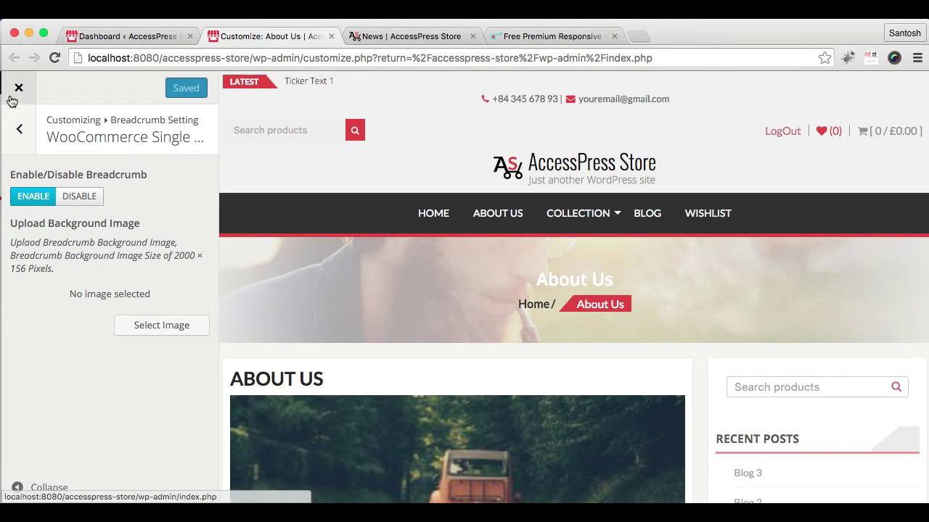
left_click(19, 129)
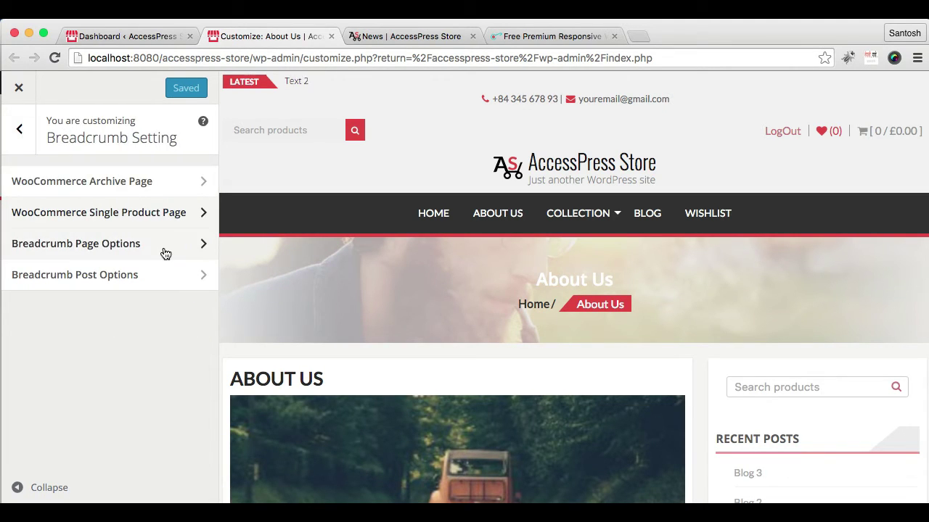
left_click(163, 253)
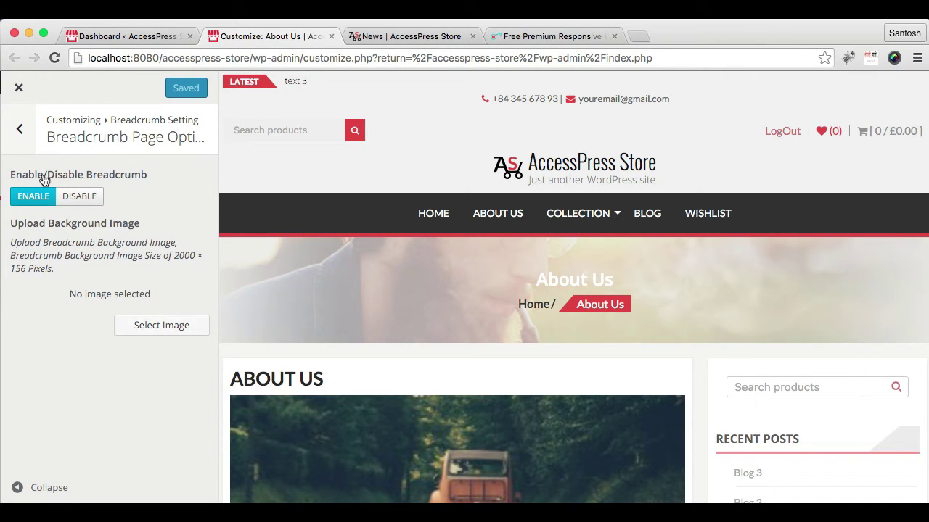
left_click(19, 131)
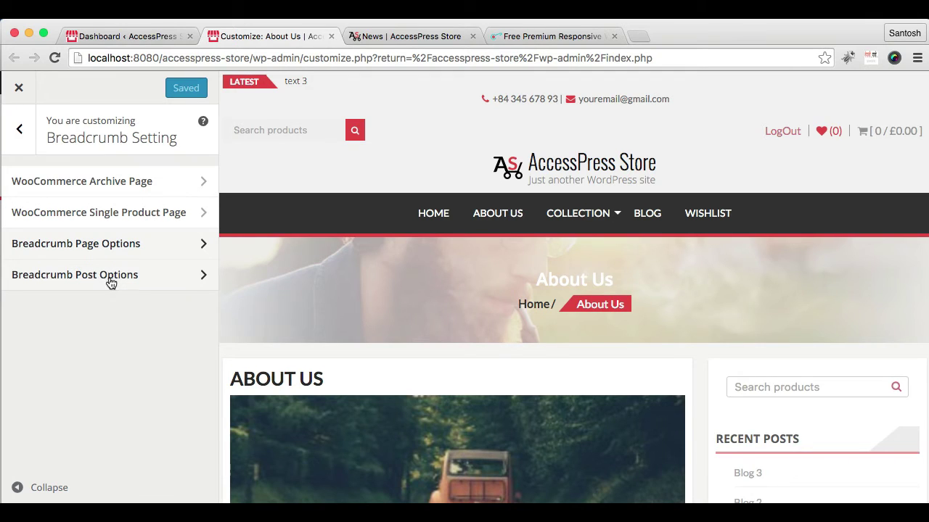
left_click(21, 131)
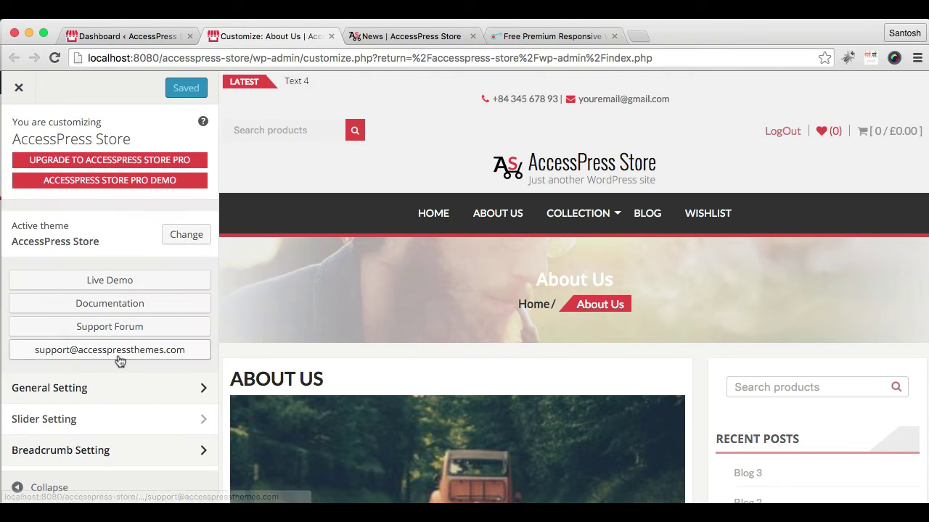
Step: Review the custom placeholder and header product search options in Woocommerce Setting, and return to the main customizer list
scroll(121, 423, "down", 3)
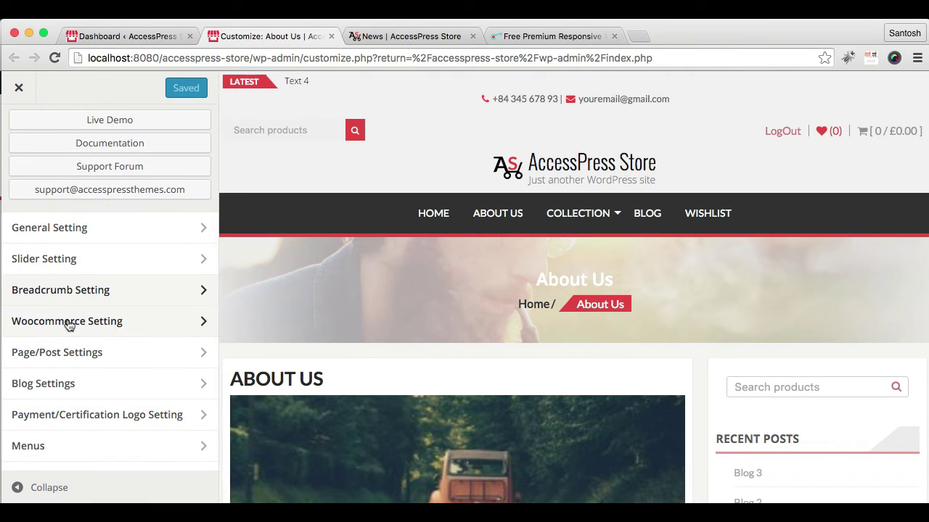
left_click(135, 324)
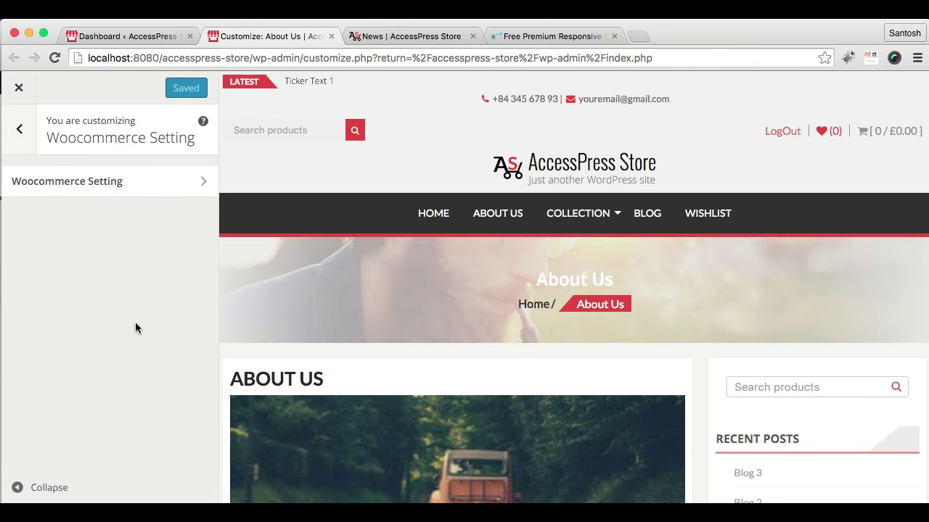
left_click(106, 183)
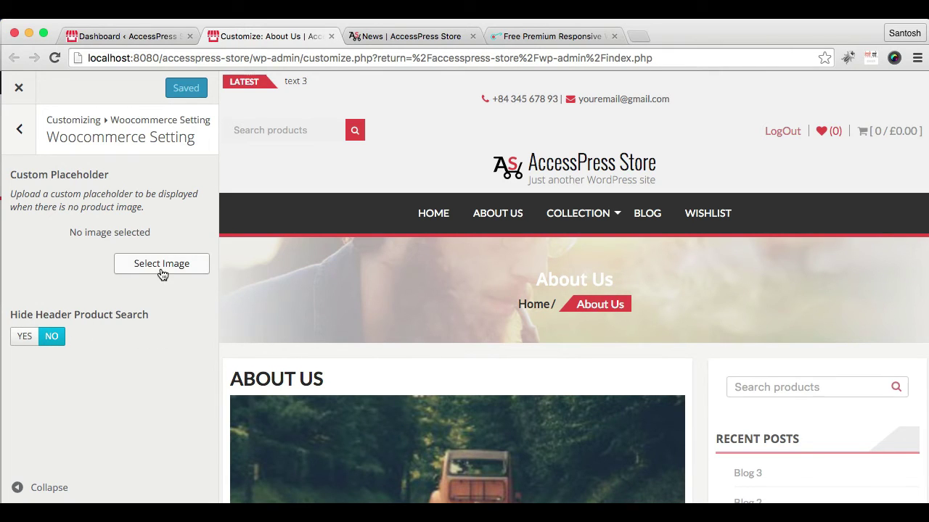
left_click(21, 136)
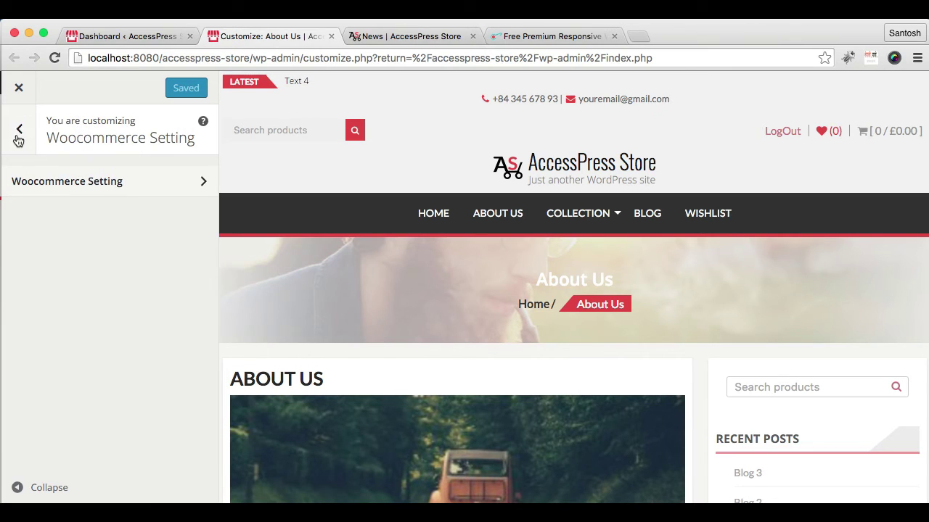
left_click(19, 136)
Step: Open Page/Post Settings and examine the sidebar choices offered for the Single Page Layout
scroll(126, 367, "down", 5)
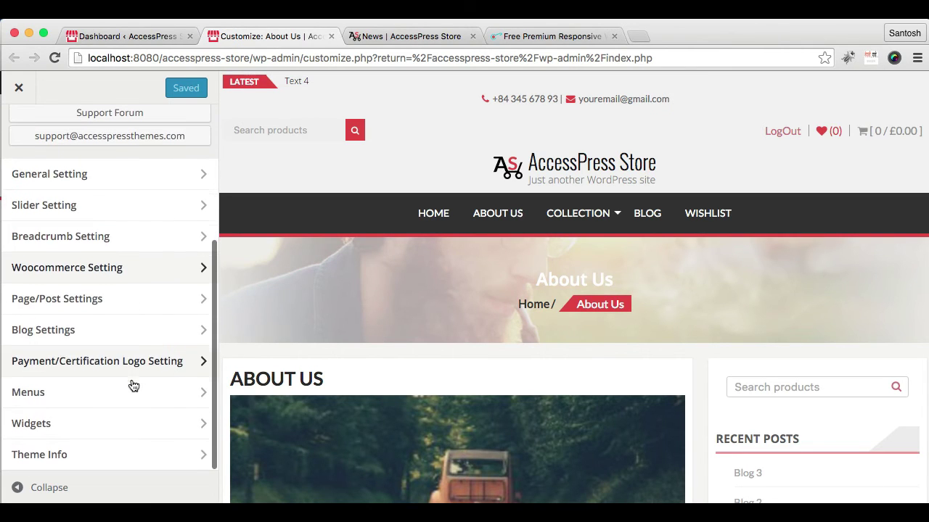
left_click(116, 317)
scroll(143, 323, "down", 2)
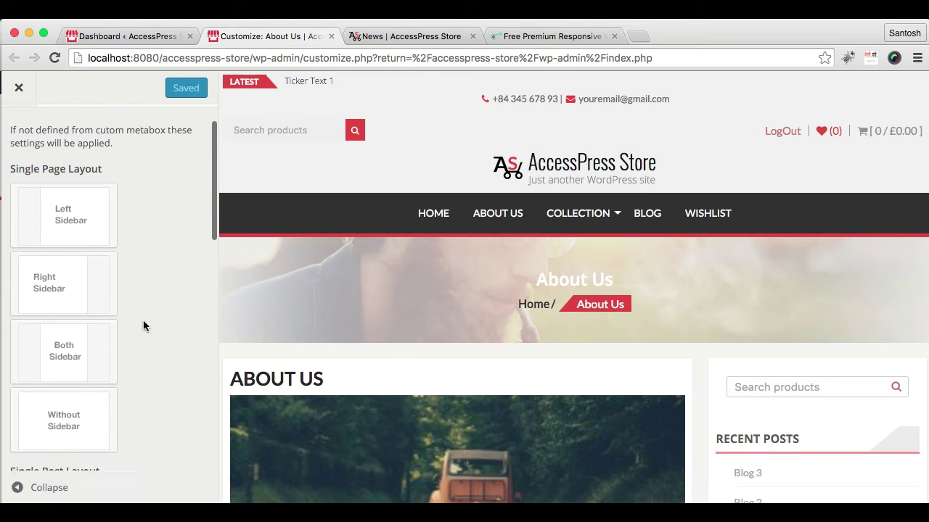
scroll(143, 324, "up", 2)
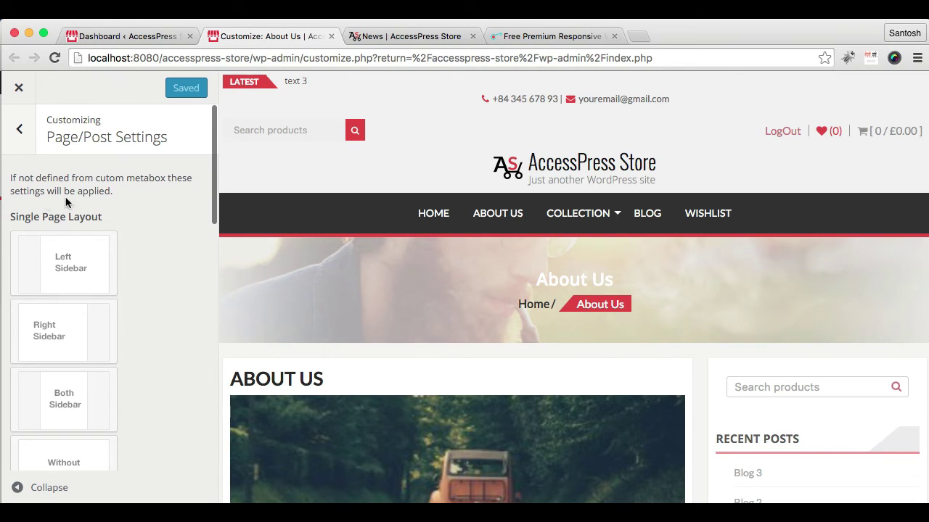
scroll(151, 245, "down", 2)
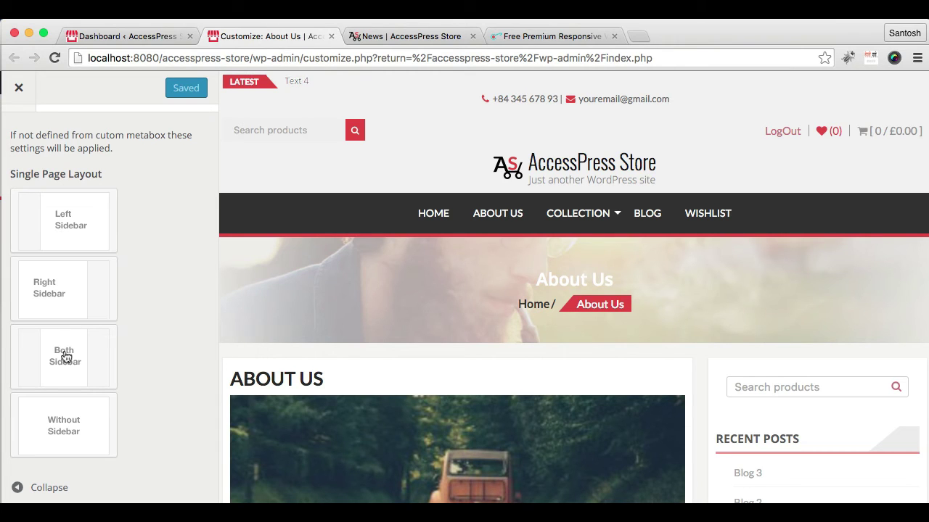
scroll(155, 331, "down", 3)
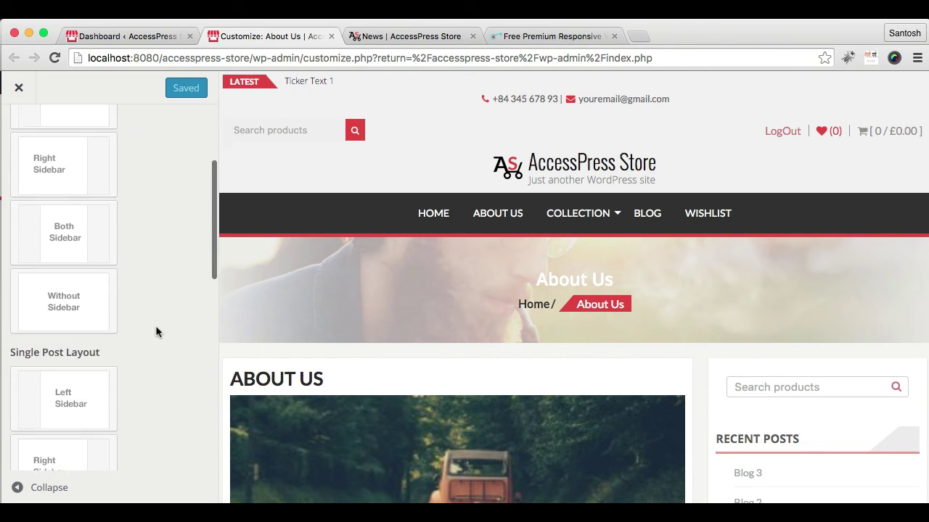
scroll(156, 332, "up", 2)
scroll(155, 332, "up", 1)
scroll(155, 332, "down", 1)
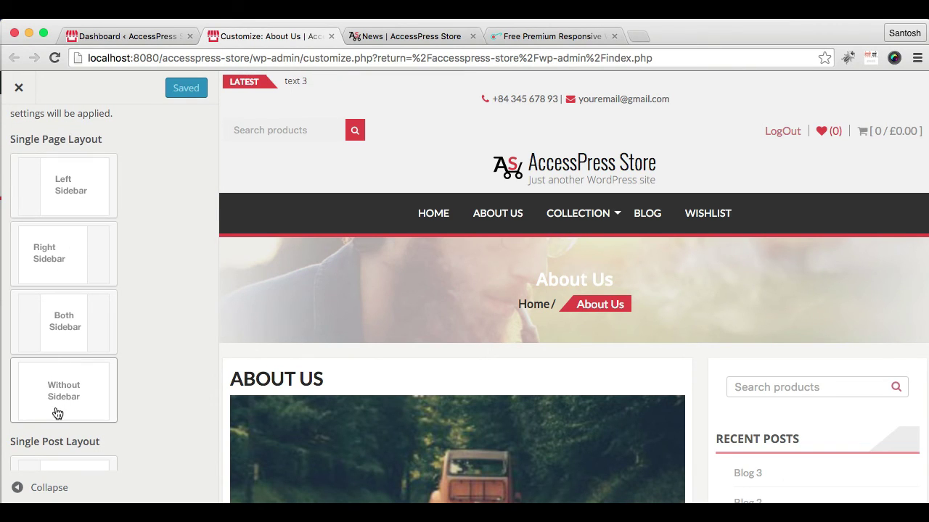
Step: Examine the Single Post Layout, Archive Page Layout and Archive Page Inner View options, and return to the main customizer list
scroll(145, 390, "down", 4)
scroll(145, 390, "up", 2)
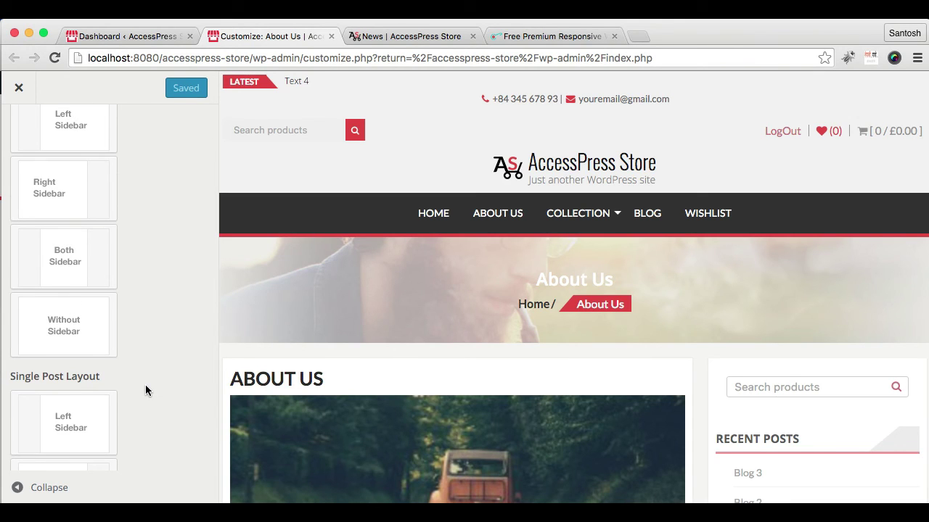
scroll(145, 390, "up", 2)
scroll(145, 390, "down", 10)
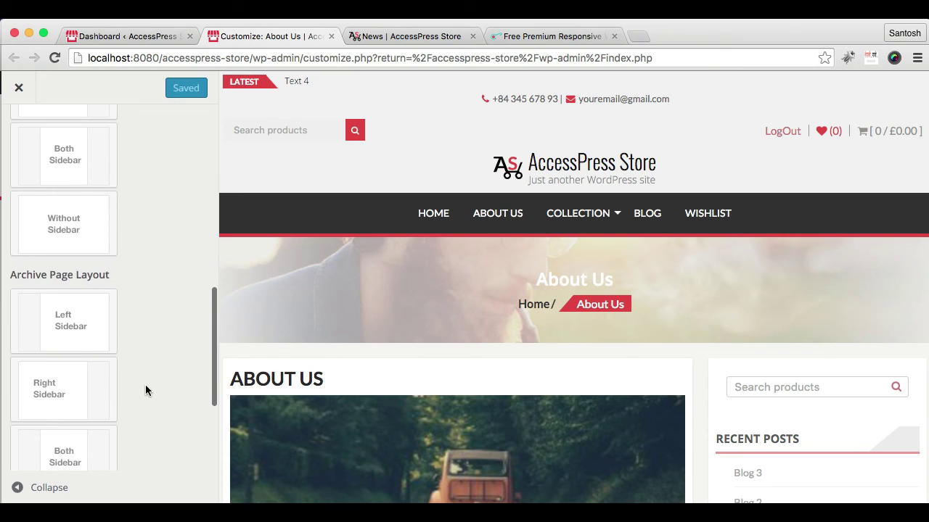
scroll(145, 390, "up", 5)
scroll(145, 390, "down", 10)
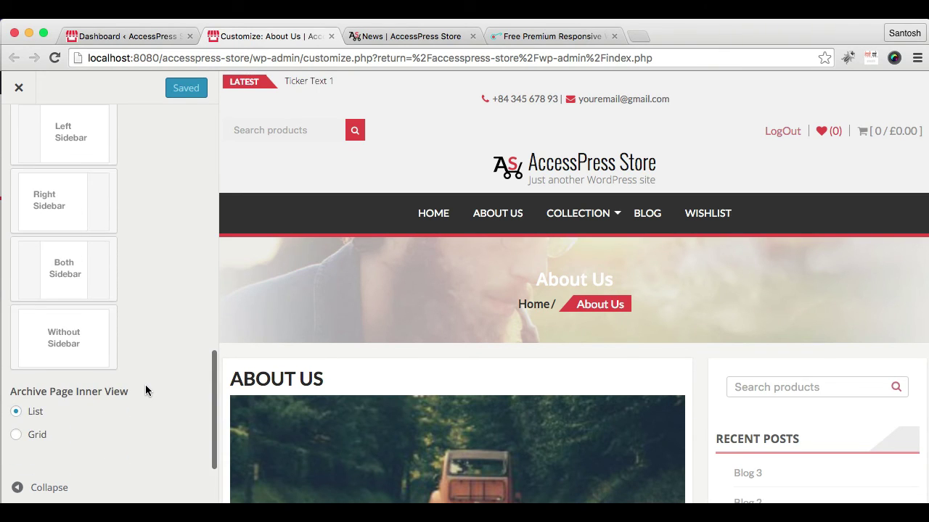
scroll(145, 390, "up", 1)
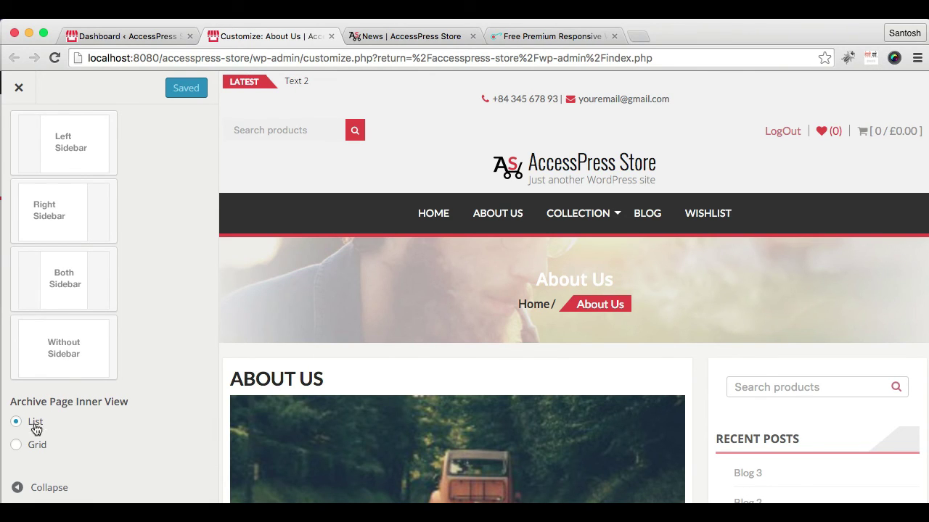
scroll(85, 181, "up", 3)
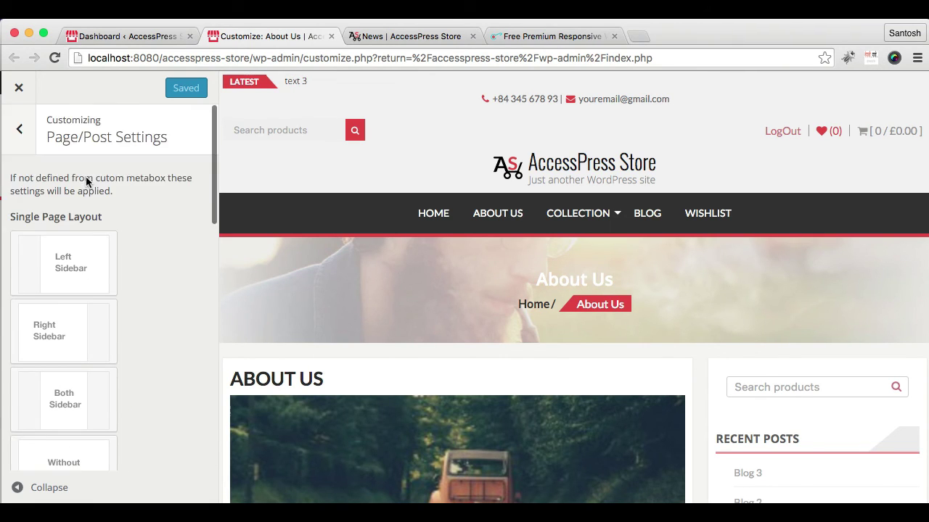
left_click(19, 129)
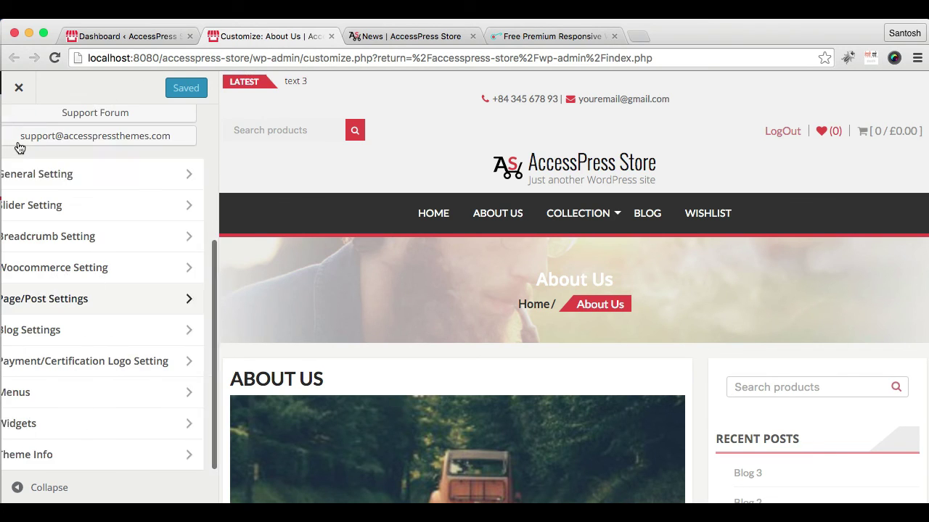
scroll(127, 359, "up", 1)
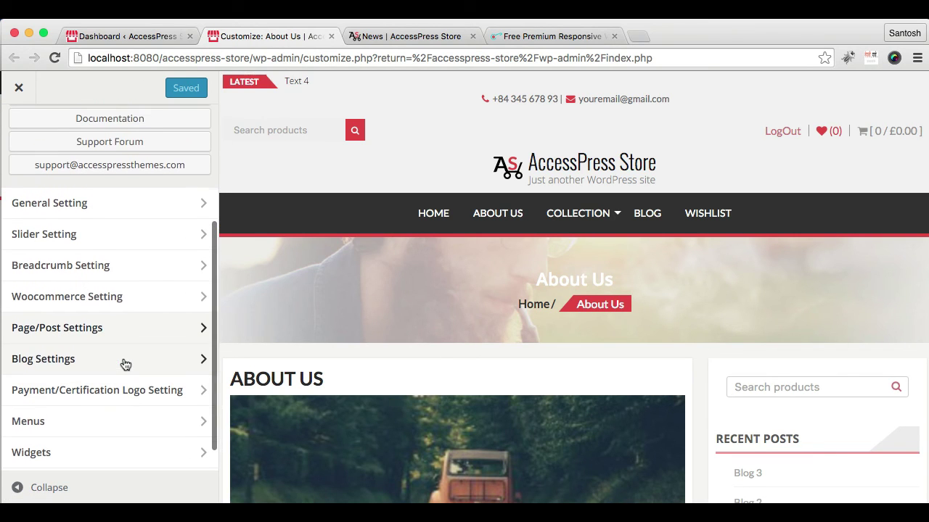